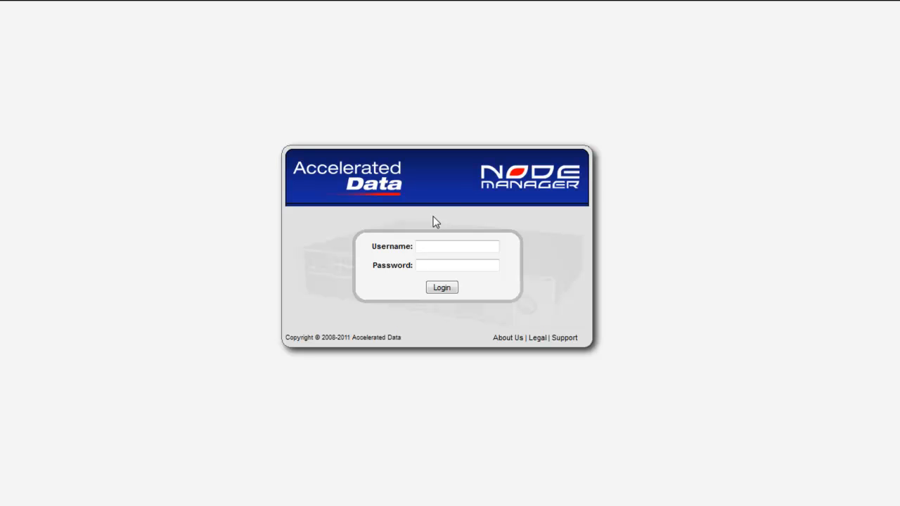
Step: Log in as admin with the account password
{"action": "left_click", "coordinate": [434, 245]}
{"action": "type", "text": "admin"}
{"action": "key", "text": "Tab"}
{"action": "type", "text": "•••••"}
{"action": "left_click", "coordinate": [442, 288]}
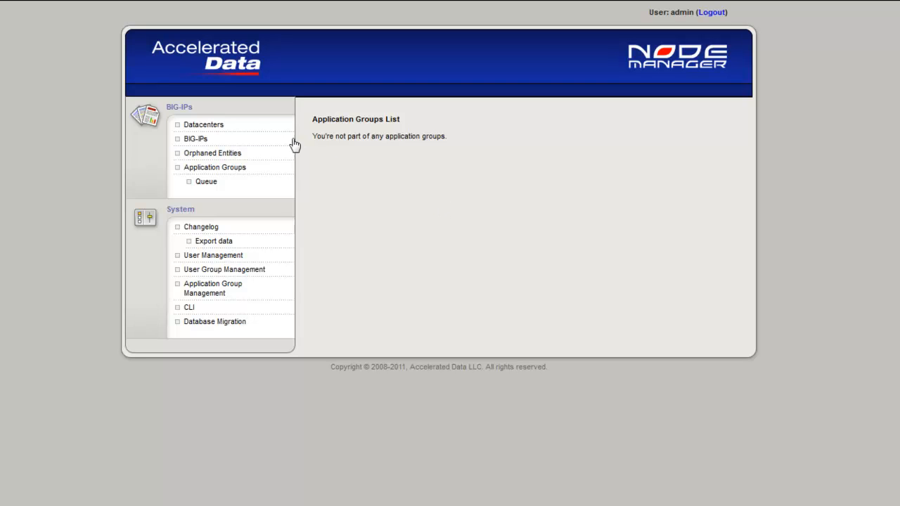
Step: Add a datacenter named "xlr8ed datacenter" with the description "demo datacenter."
{"action": "left_click", "coordinate": [236, 128]}
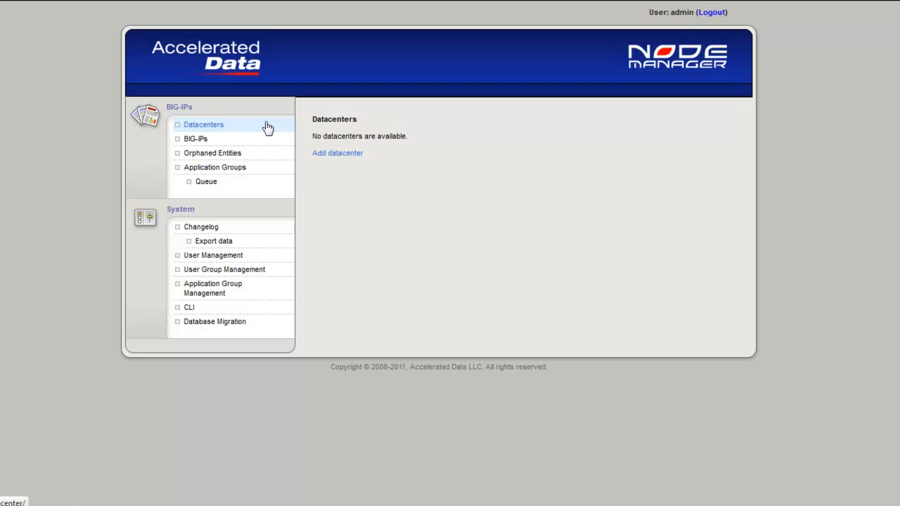
{"action": "left_click", "coordinate": [347, 155]}
{"action": "type", "text": "xlr8ed datacenter"}
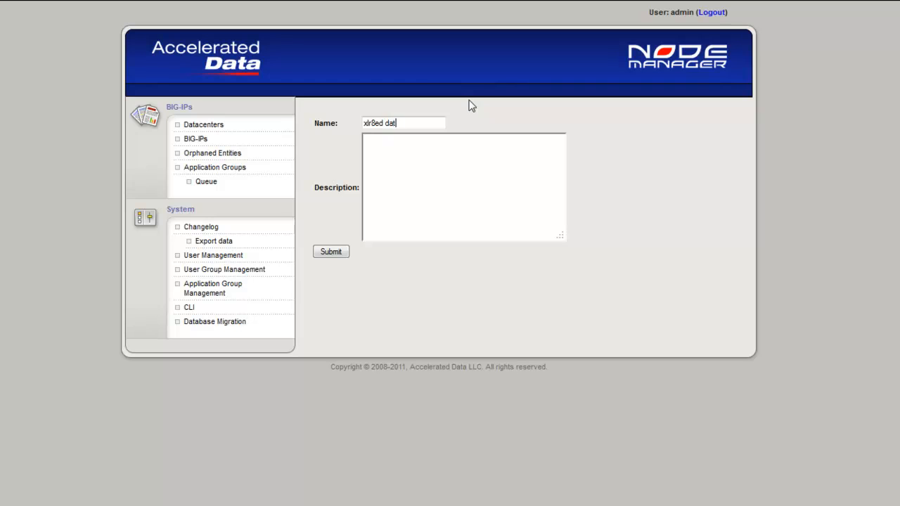
{"action": "key", "text": "Tab"}
{"action": "type", "text": "demo datacenter."}
{"action": "left_click", "coordinate": [331, 251]}
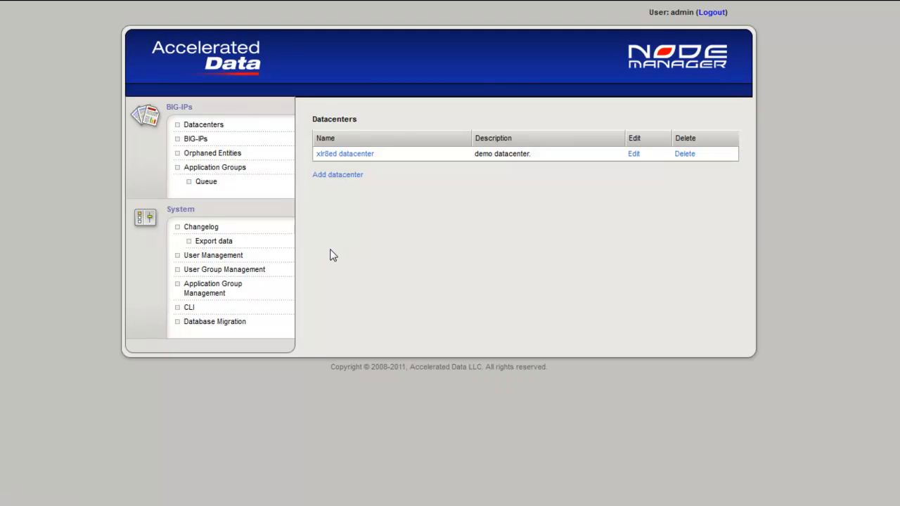
Step: Begin a new BIG-IP entry in the xlr8ed datacenter and name it "ltm xlr8ed"
{"action": "left_click", "coordinate": [232, 140]}
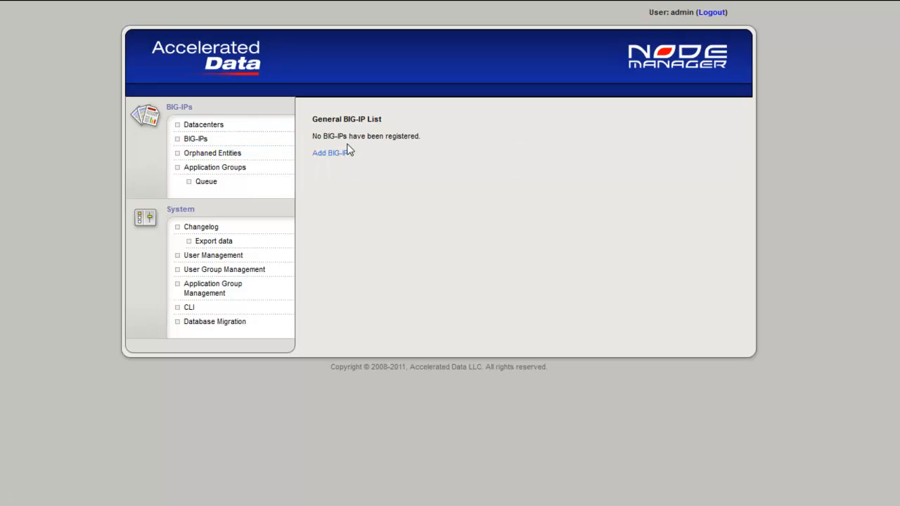
{"action": "left_click", "coordinate": [334, 153]}
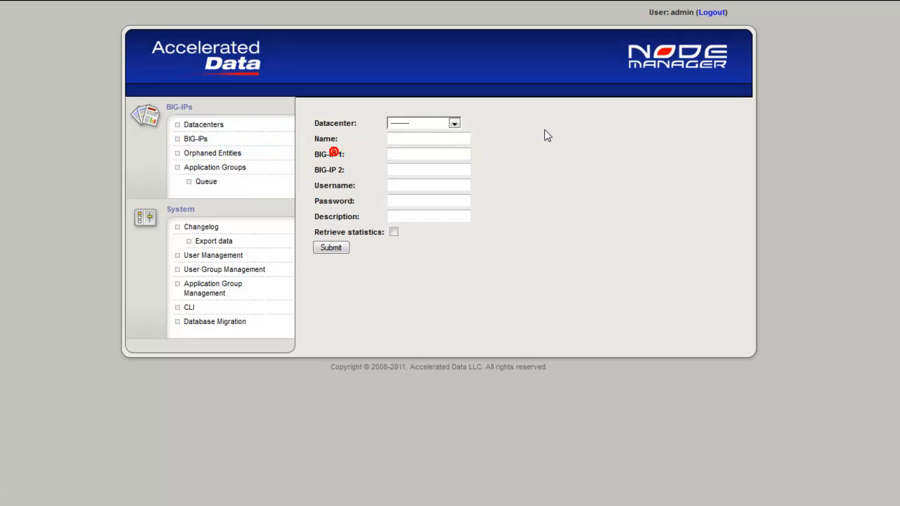
{"action": "left_click", "coordinate": [430, 124]}
{"action": "left_click", "coordinate": [427, 143]}
{"action": "left_click", "coordinate": [432, 138]}
{"action": "type", "text": "ltm xlr8ed"}
Step: Set both the BIG-IP 1 and BIG-IP 2 addresses to 192.168.0.245
{"action": "key", "text": "Tab"}
{"action": "type", "text": "192"}
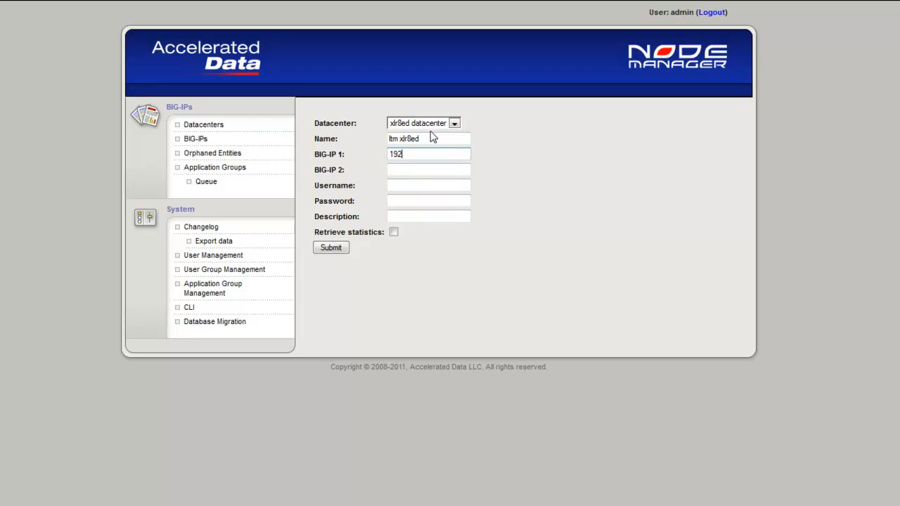
{"action": "type", "text": ".168.0.245"}
{"action": "key", "text": "Tab"}
{"action": "type", "text": "192.168.0.245"}
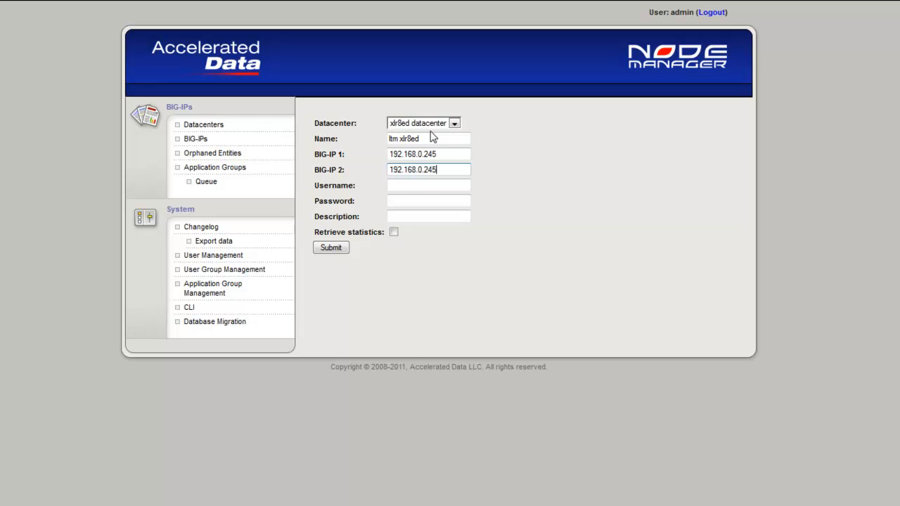
Step: Enter the username admin, the password and description "ltm box", enable statistics retrieval, and submit the BIG-IP
{"action": "key", "text": "Tab"}
{"action": "type", "text": "admin"}
{"action": "key", "text": "Tab"}
{"action": "type", "text": "admin"}
{"action": "key", "text": "Tab"}
{"action": "type", "text": "ltm box"}
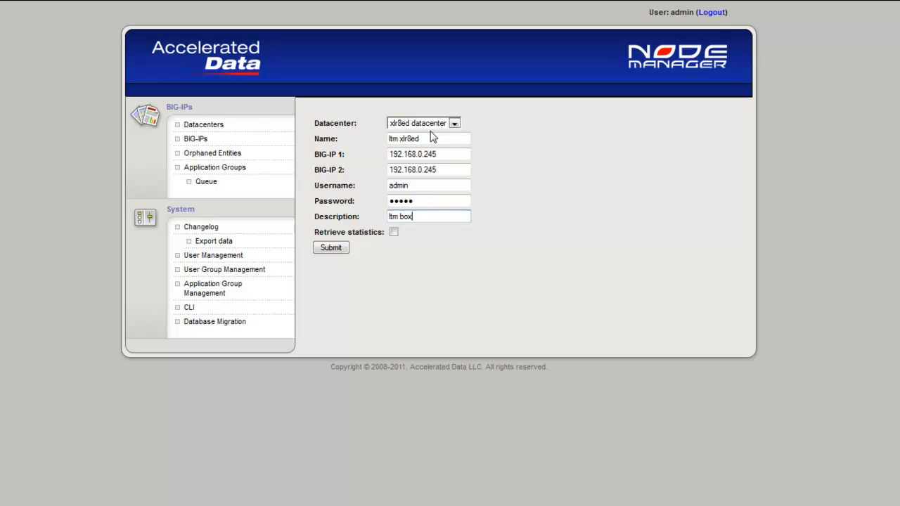
{"action": "left_click", "coordinate": [392, 232]}
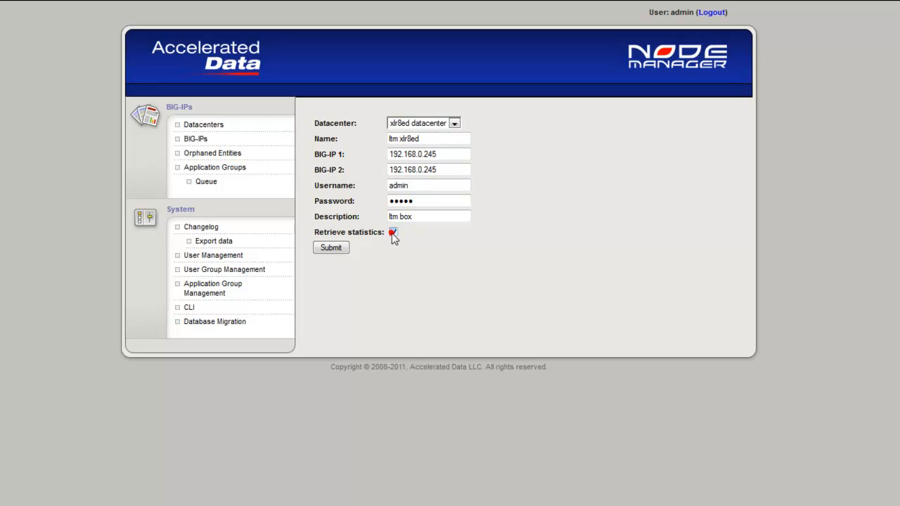
{"action": "left_click", "coordinate": [332, 249]}
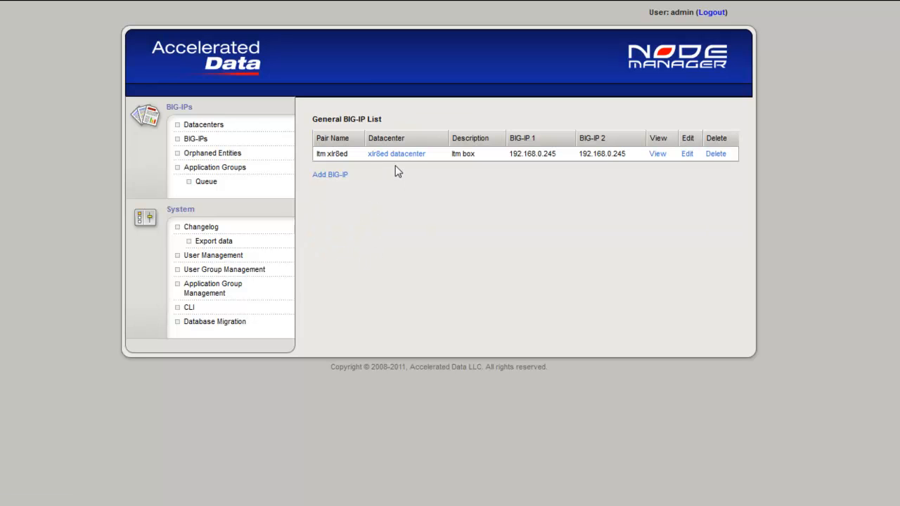
Step: View the ltm xlr8ed BIG-IP, refresh its information, and collapse the details of virtual server vs_14.64.249.19_443
{"action": "left_click", "coordinate": [657, 154]}
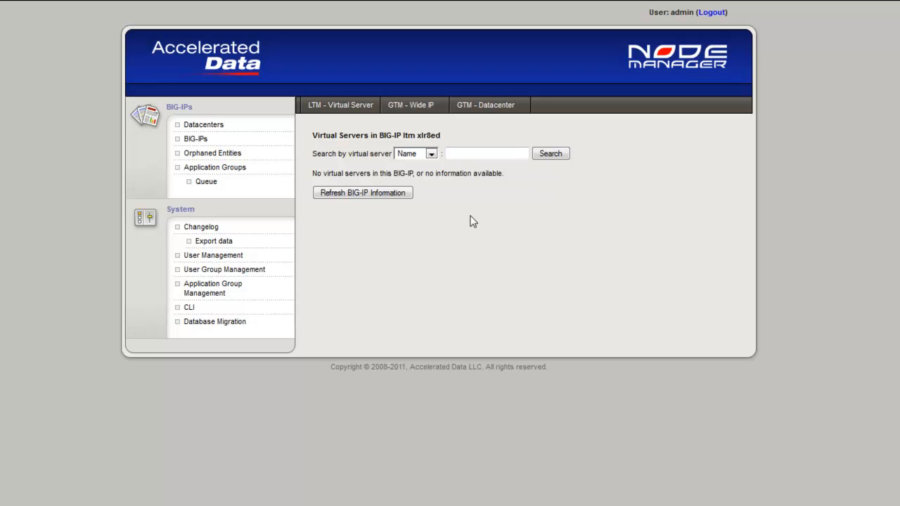
{"action": "left_click", "coordinate": [358, 196]}
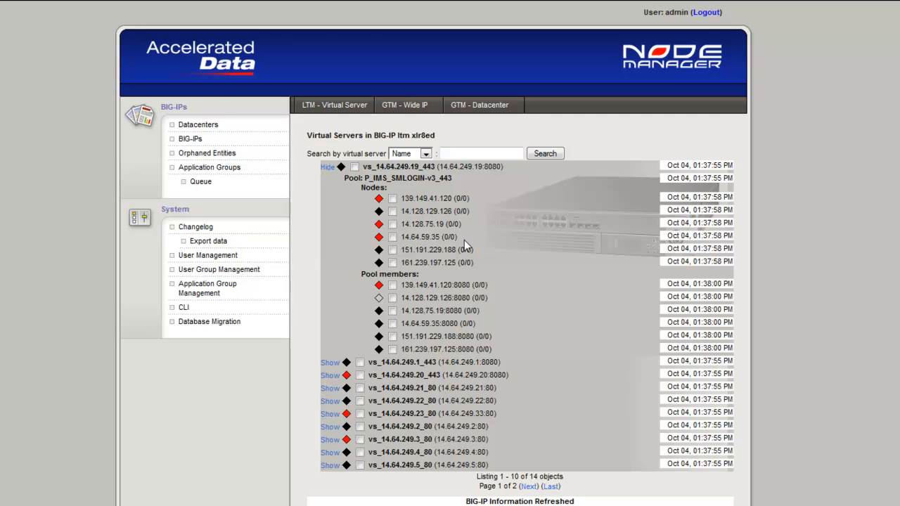
{"action": "left_click", "coordinate": [327, 167]}
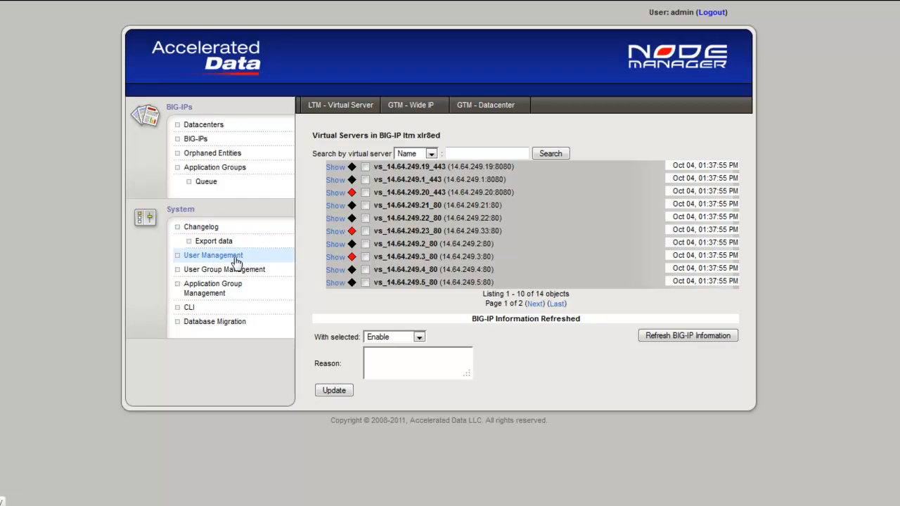
Step: Add a new user account, entering the person's username, the password and its confirmation
{"action": "left_click", "coordinate": [239, 256]}
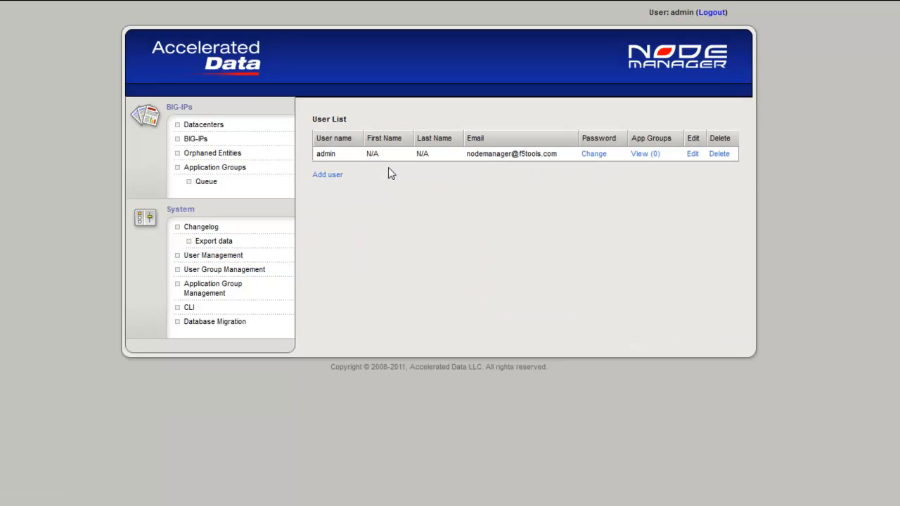
{"action": "left_click", "coordinate": [319, 181]}
{"action": "left_click", "coordinate": [434, 125]}
{"action": "type", "text": "JohnDoe"}
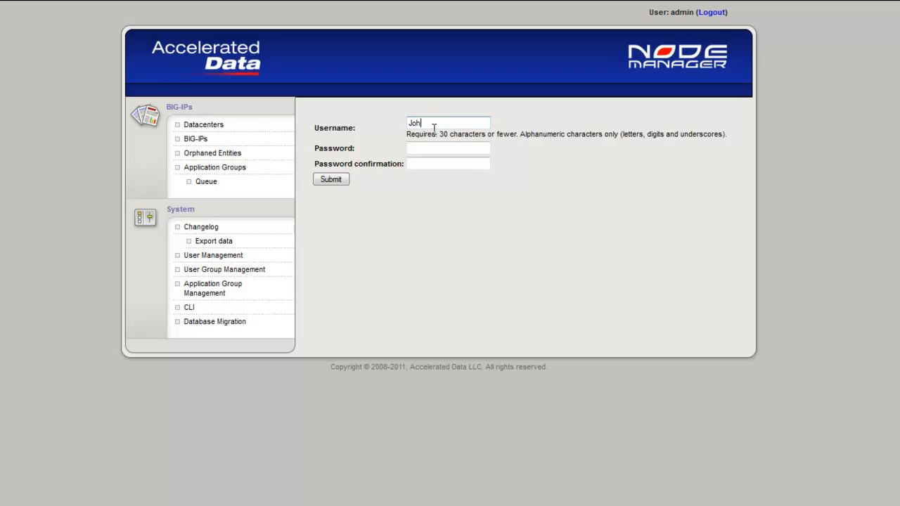
{"action": "key", "text": "Tab"}
{"action": "type", "text": "passwo"}
{"action": "key", "text": "Tab"}
{"action": "type", "text": "passwo"}
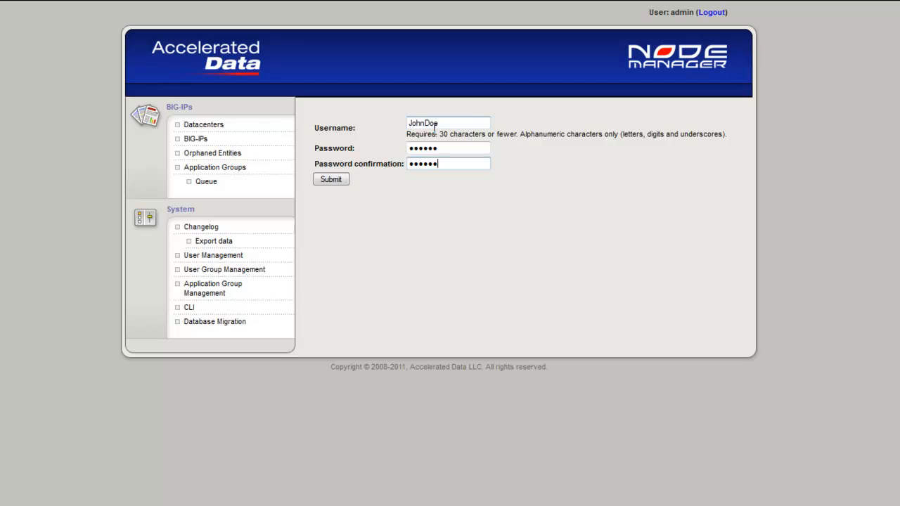
{"action": "left_click", "coordinate": [331, 180]}
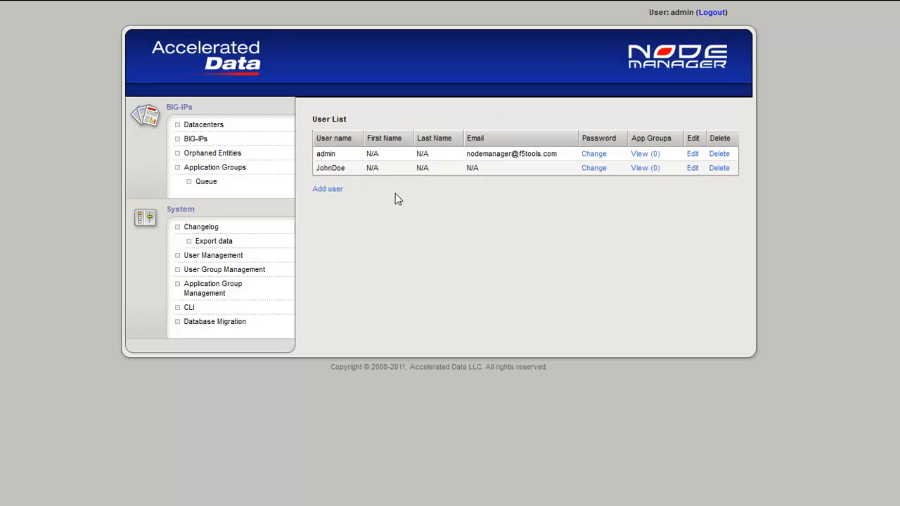
Step: Add an application group named "demo appgroup" with the description "demonstration"
{"action": "left_click", "coordinate": [211, 291]}
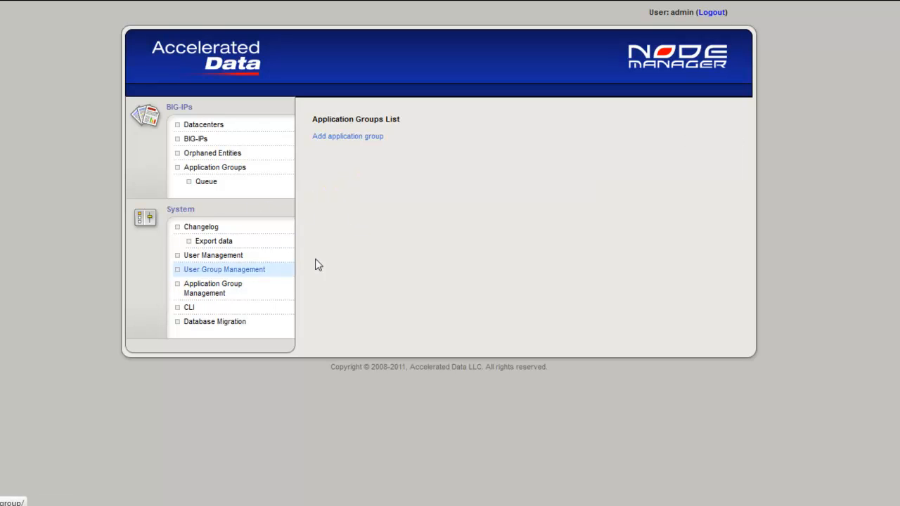
{"action": "left_click", "coordinate": [347, 137]}
{"action": "left_click", "coordinate": [398, 125]}
{"action": "type", "text": "demo appgroup"}
{"action": "key", "text": "Tab"}
{"action": "type", "text": "demonstration"}
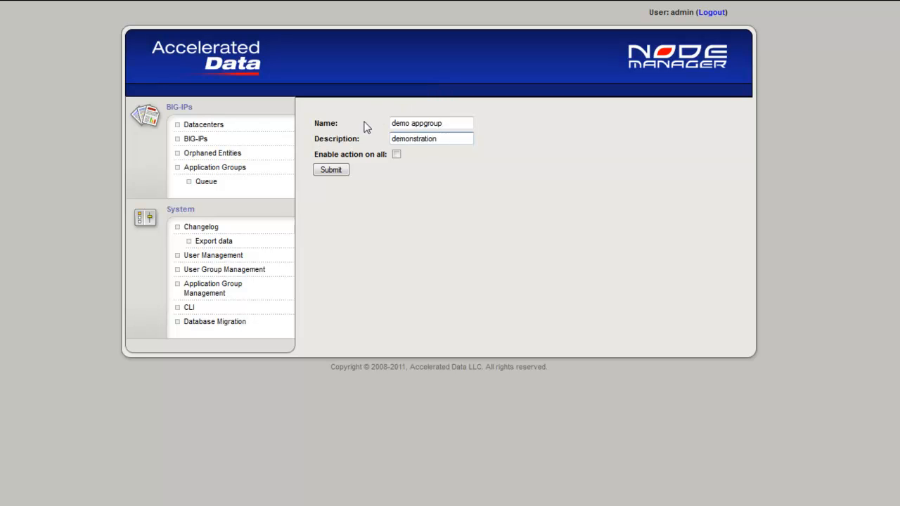
{"action": "left_click", "coordinate": [331, 171]}
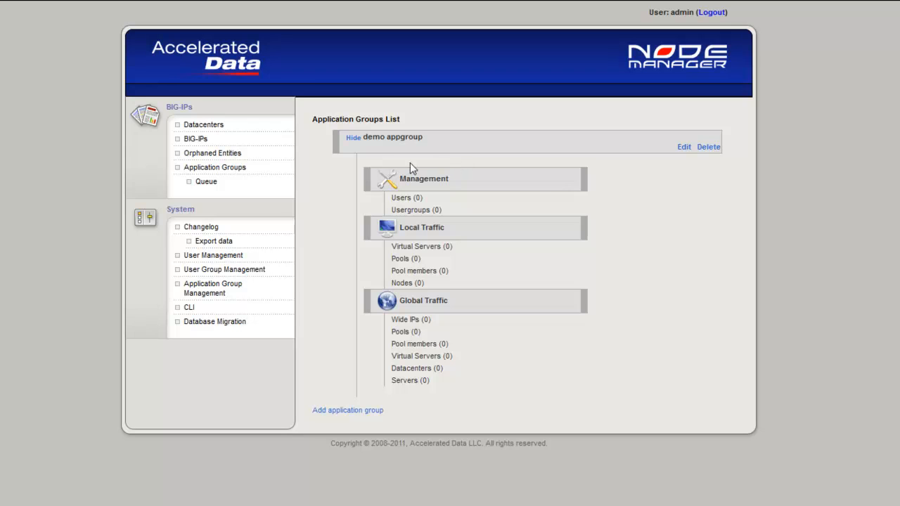
Step: Add the newly created user to demo appgroup as Operator and admin as Manager
{"action": "left_click", "coordinate": [407, 200]}
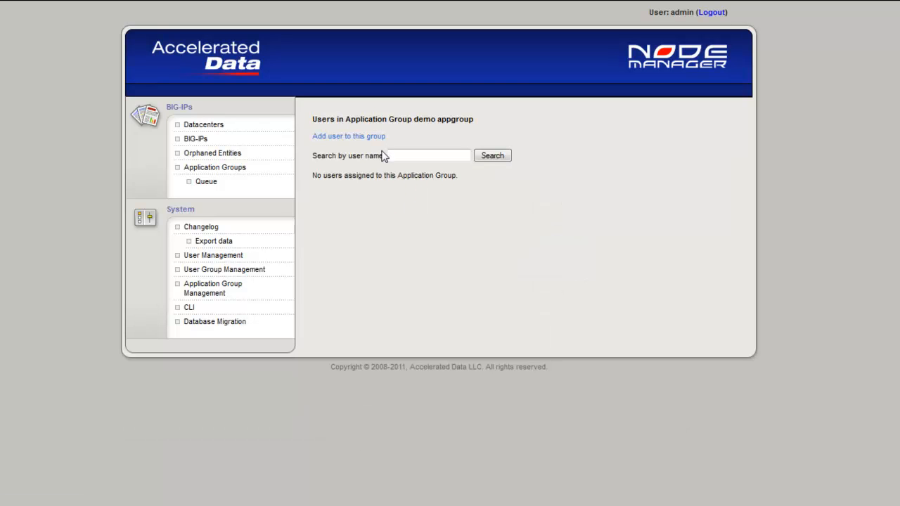
{"action": "left_click", "coordinate": [362, 141]}
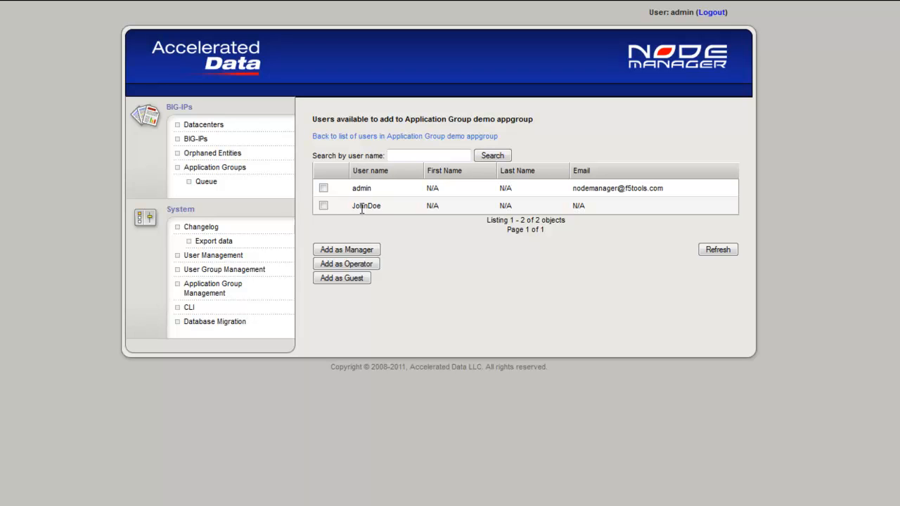
{"action": "left_click", "coordinate": [323, 206]}
{"action": "left_click", "coordinate": [348, 263]}
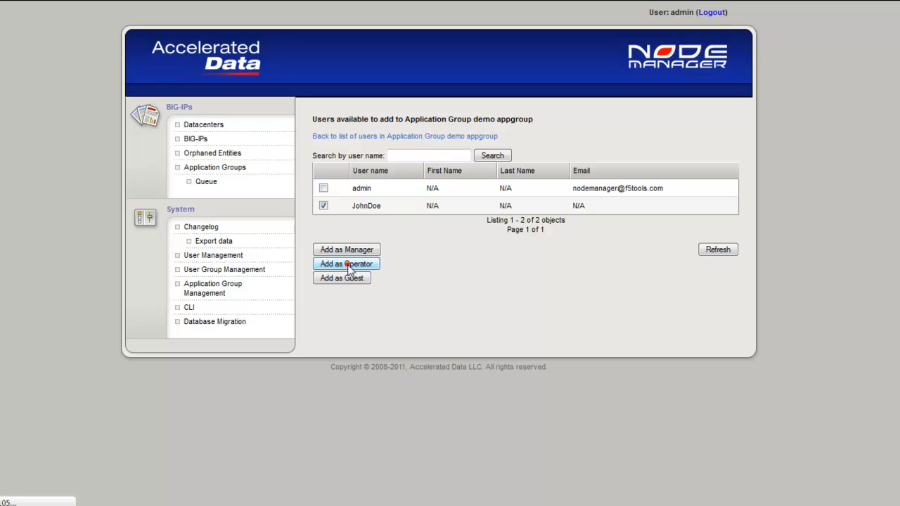
{"action": "left_click", "coordinate": [323, 188]}
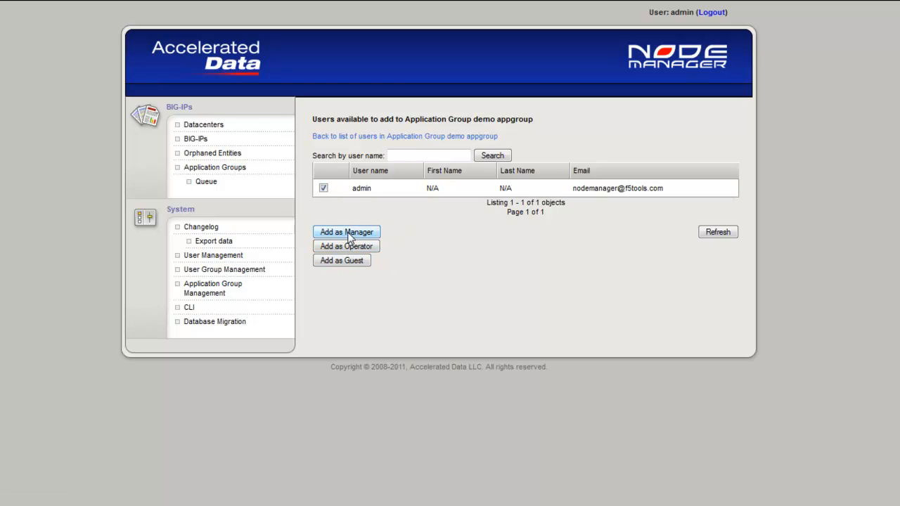
{"action": "left_click", "coordinate": [347, 232]}
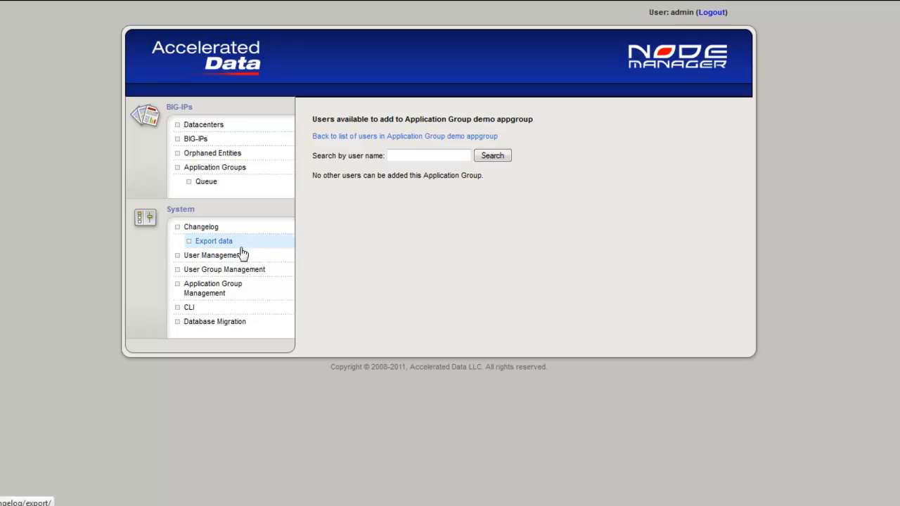
Step: Add virtual servers vs_14.64.249.19_443, vs_14.64.249.1_443 and vs_14.64.249.20_443 to demo appgroup, and view the application groups list
{"action": "left_click", "coordinate": [220, 171]}
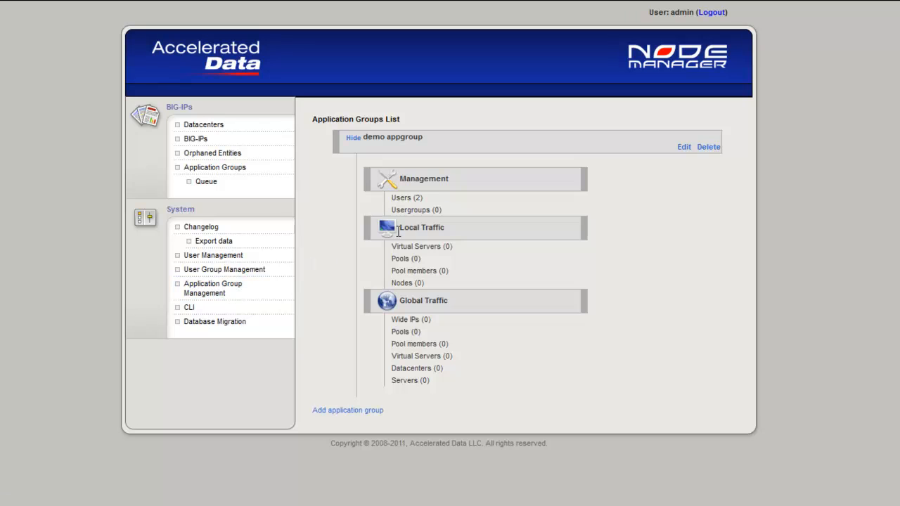
{"action": "left_click", "coordinate": [428, 246]}
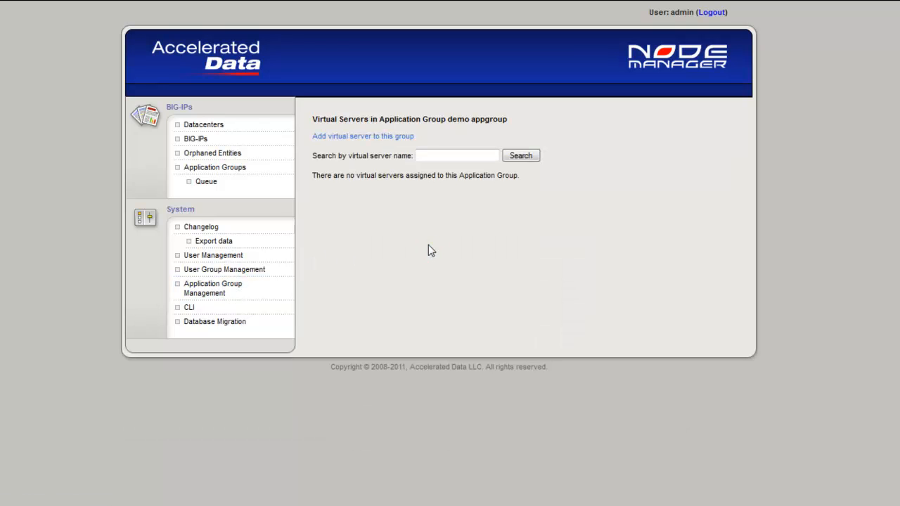
{"action": "left_click", "coordinate": [372, 138]}
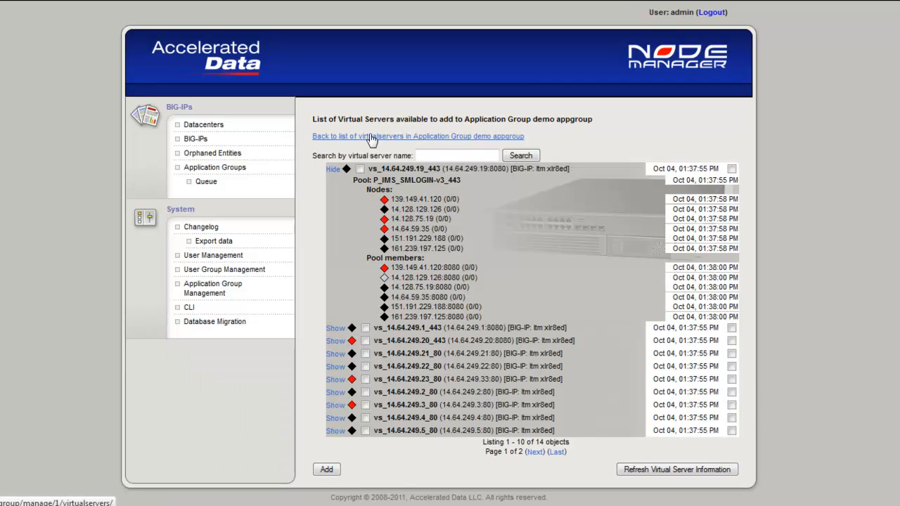
{"action": "left_click", "coordinate": [333, 171]}
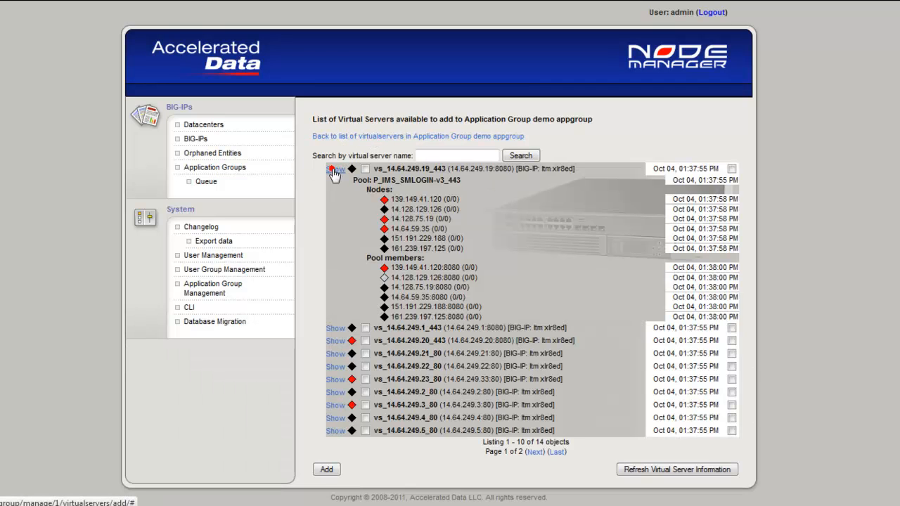
{"action": "left_click", "coordinate": [365, 182]}
{"action": "left_click", "coordinate": [365, 194]}
{"action": "left_click", "coordinate": [365, 169]}
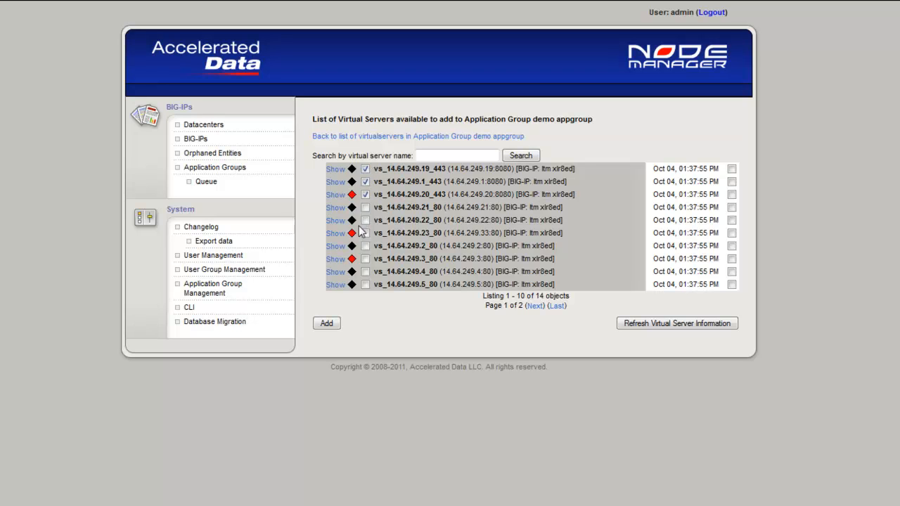
{"action": "left_click", "coordinate": [326, 323]}
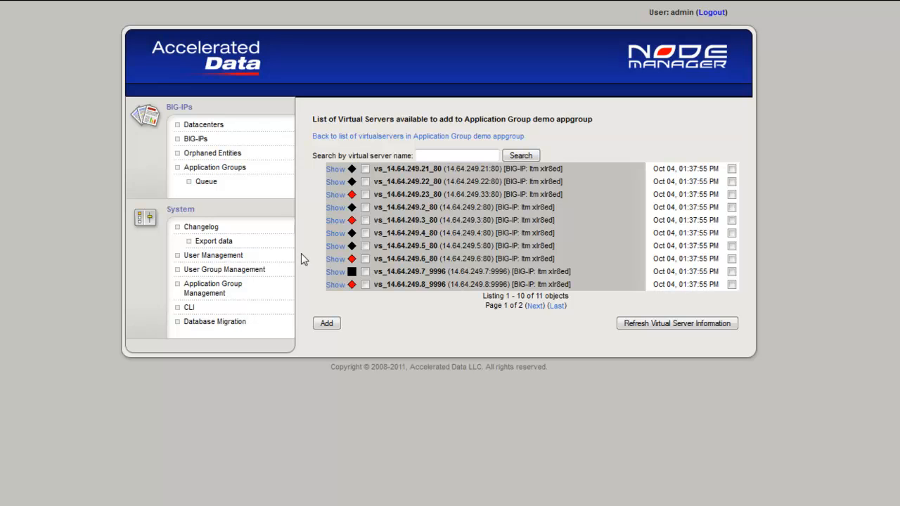
{"action": "left_click", "coordinate": [229, 169]}
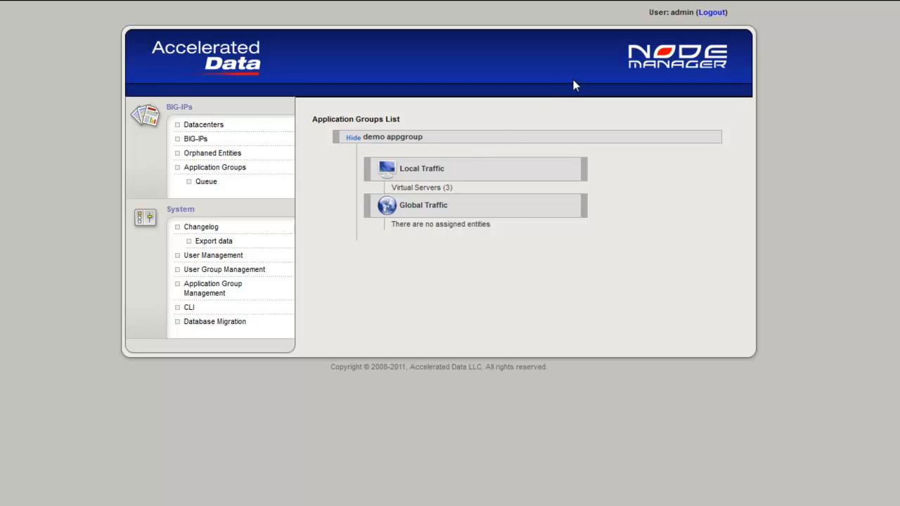
Step: Log out of the admin account and log in with the newly created user's username and password
{"action": "left_click", "coordinate": [713, 13]}
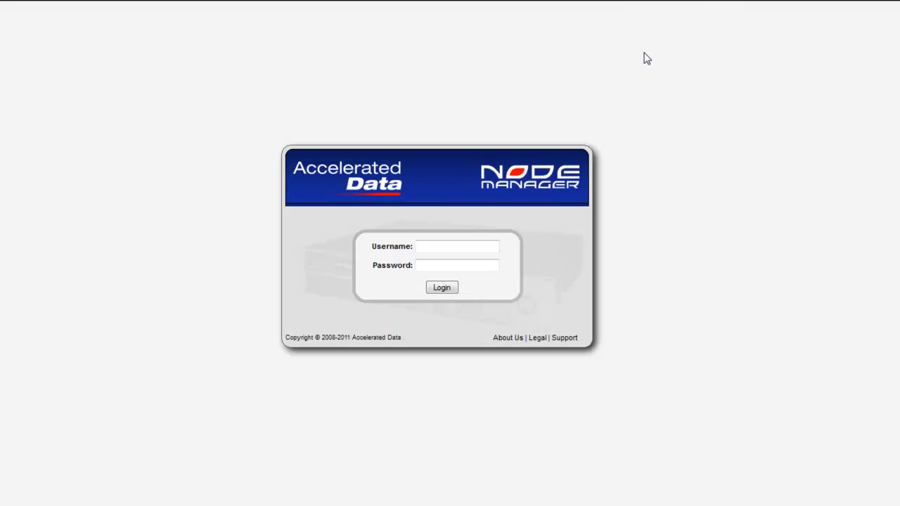
{"action": "left_click", "coordinate": [437, 246]}
{"action": "type", "text": "JohnDoe"}
{"action": "key", "text": "Tab"}
{"action": "type", "text": "*******"}
{"action": "left_click", "coordinate": [441, 287]}
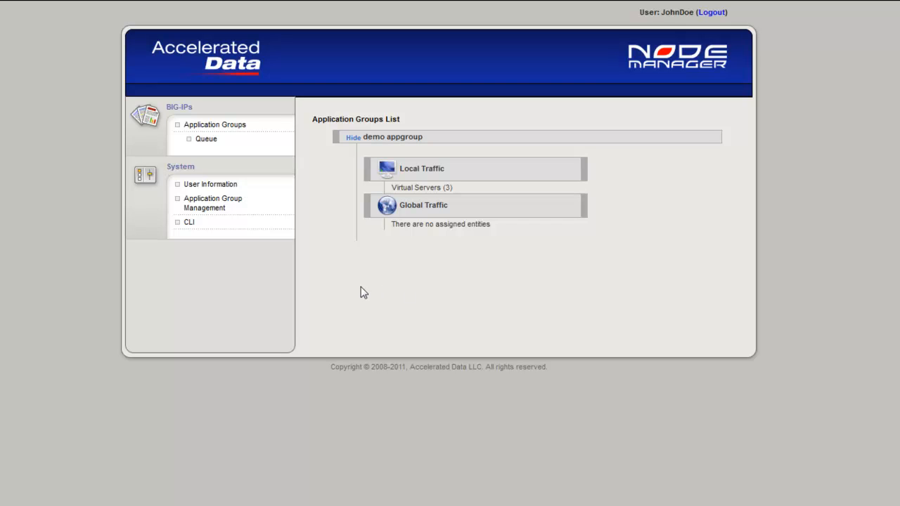
Step: Enable nodes 14.128.129.126, 151.191.229.188 and 161.239.197.125 under vs_14.64.249.19_443 in demo appgroup, giving the reason "Enabling for demonstration."
{"action": "left_click", "coordinate": [407, 195]}
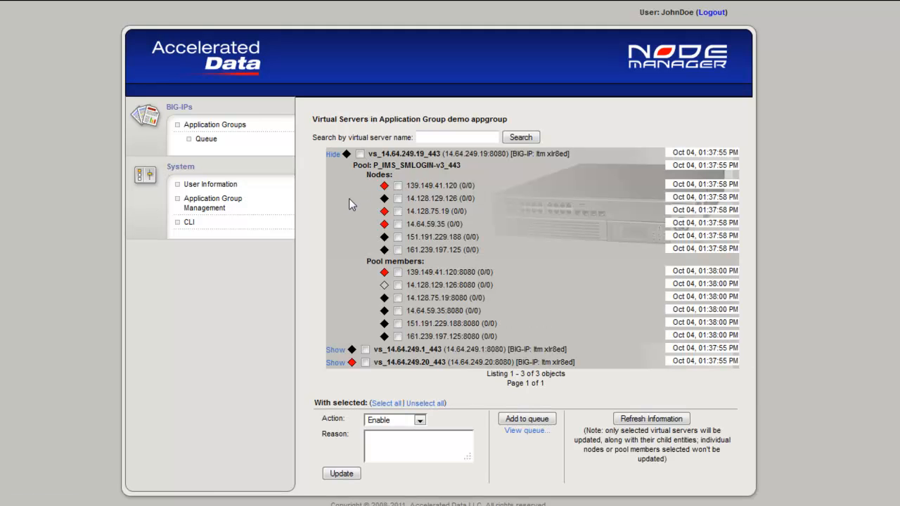
{"action": "left_click", "coordinate": [396, 199]}
{"action": "left_click", "coordinate": [397, 237]}
{"action": "left_click", "coordinate": [398, 250]}
{"action": "left_click", "coordinate": [383, 440]}
{"action": "type", "text": "Enabling for de"}
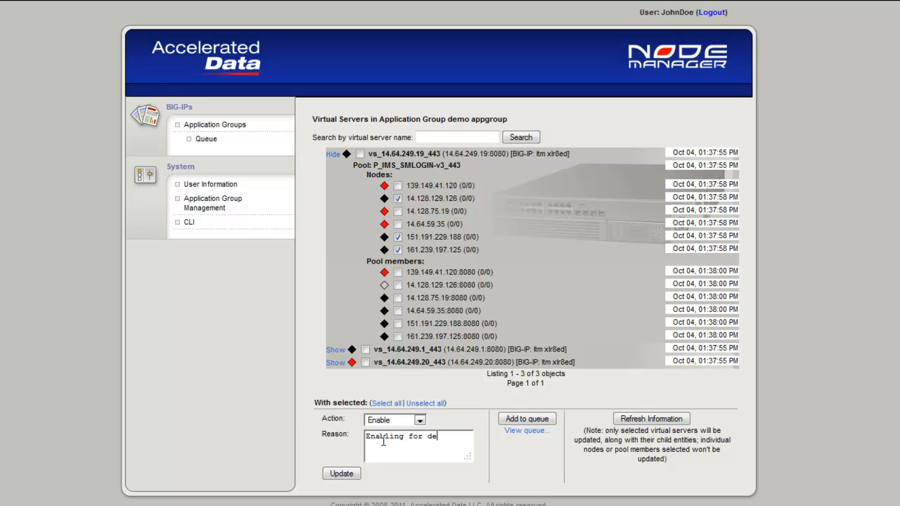
{"action": "type", "text": "monstration."}
{"action": "left_click", "coordinate": [342, 474]}
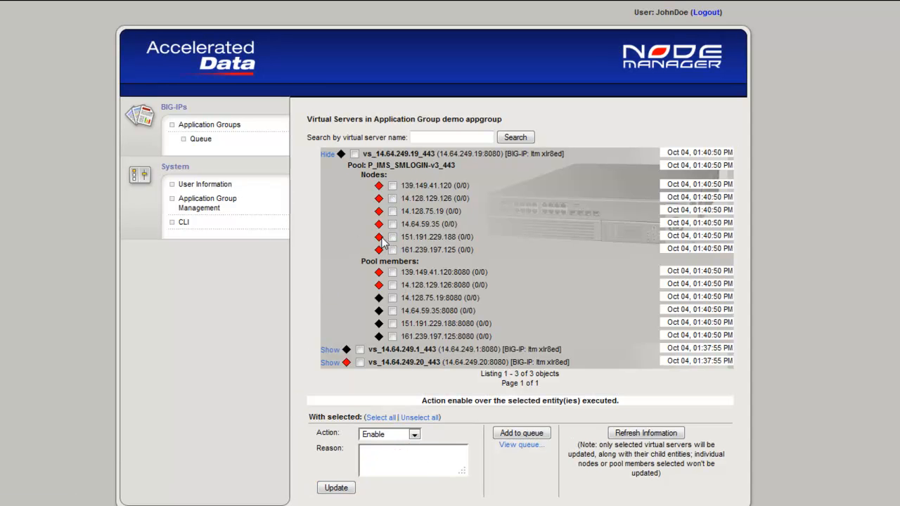
Step: Disable nodes 139.149.41.120 and 14.128.129.126 under vs_14.64.249.19_443, giving the reason "Disabling."
{"action": "mouse_move", "coordinate": [384, 241]}
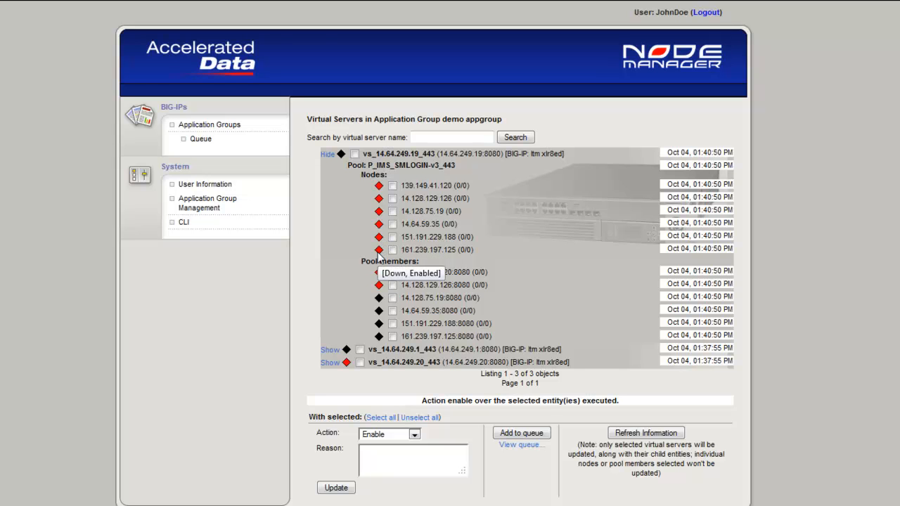
{"action": "mouse_move", "coordinate": [379, 300]}
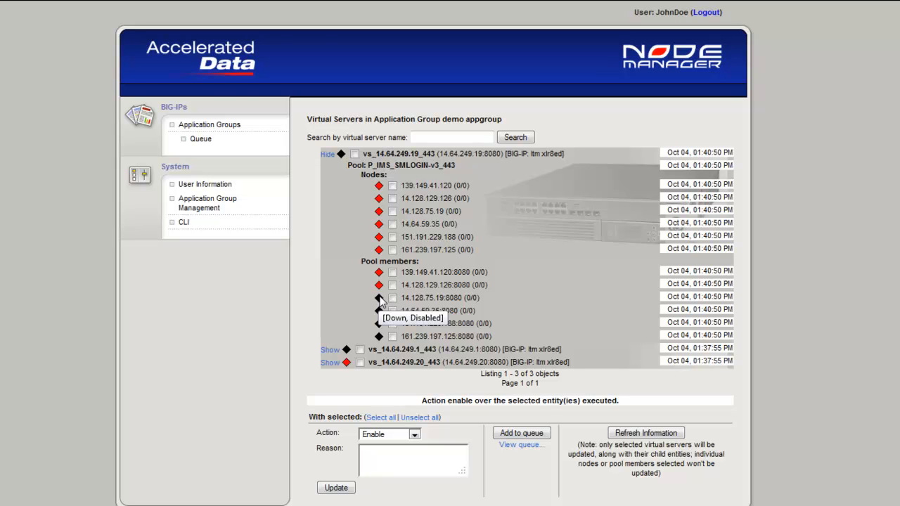
{"action": "left_click", "coordinate": [392, 186]}
{"action": "left_click", "coordinate": [393, 198]}
{"action": "left_click", "coordinate": [397, 434]}
{"action": "left_click", "coordinate": [381, 454]}
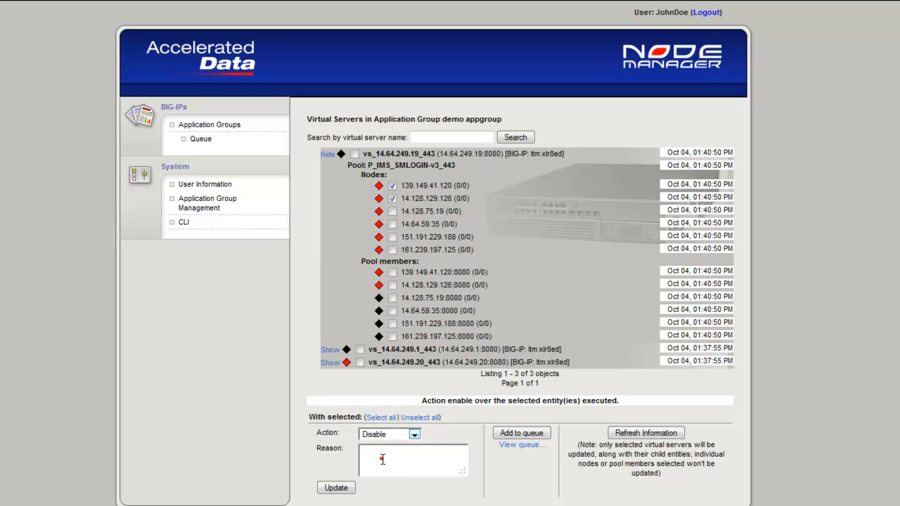
{"action": "type", "text": "Disabling."}
{"action": "left_click", "coordinate": [342, 488]}
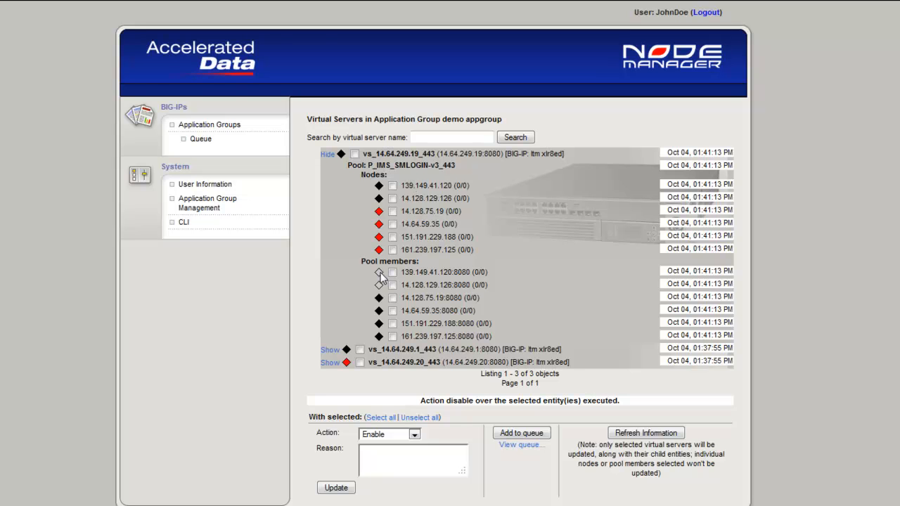
{"action": "mouse_move", "coordinate": [380, 275]}
Step: Log out of the operator account and log in as admin with the account password
{"action": "left_click", "coordinate": [706, 12]}
{"action": "left_click", "coordinate": [440, 245]}
{"action": "type", "text": "admin"}
{"action": "key", "text": "Tab"}
{"action": "type", "text": "admin"}
{"action": "left_click", "coordinate": [441, 288]}
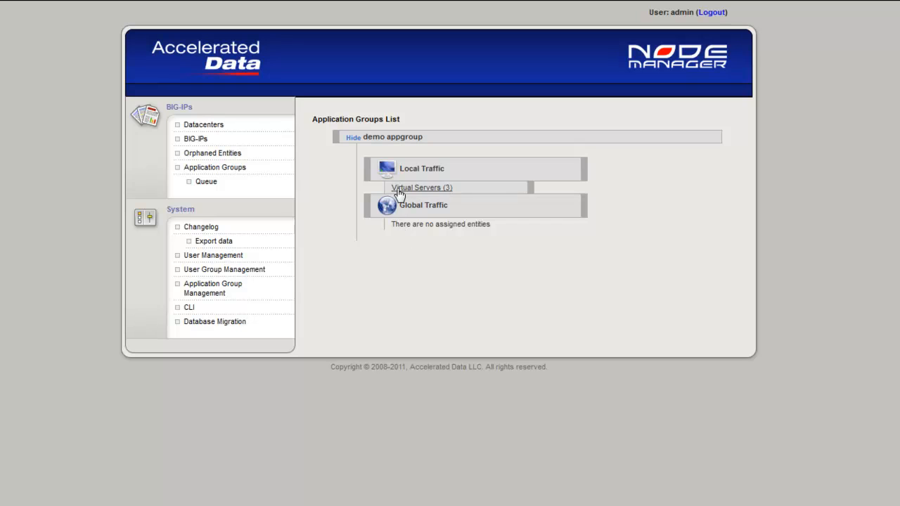
Step: View the changelog details of the Entity Disable entry, and return to the application groups list
{"action": "left_click", "coordinate": [204, 228]}
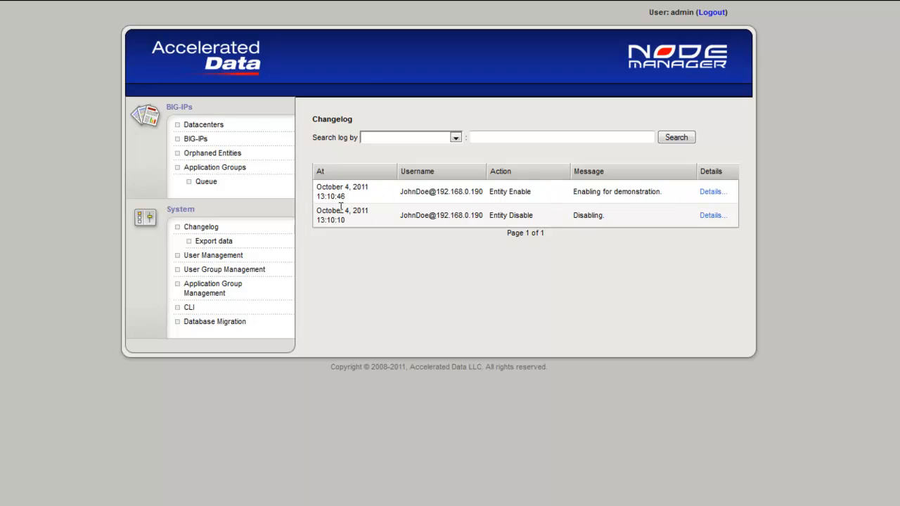
{"action": "left_click", "coordinate": [711, 216]}
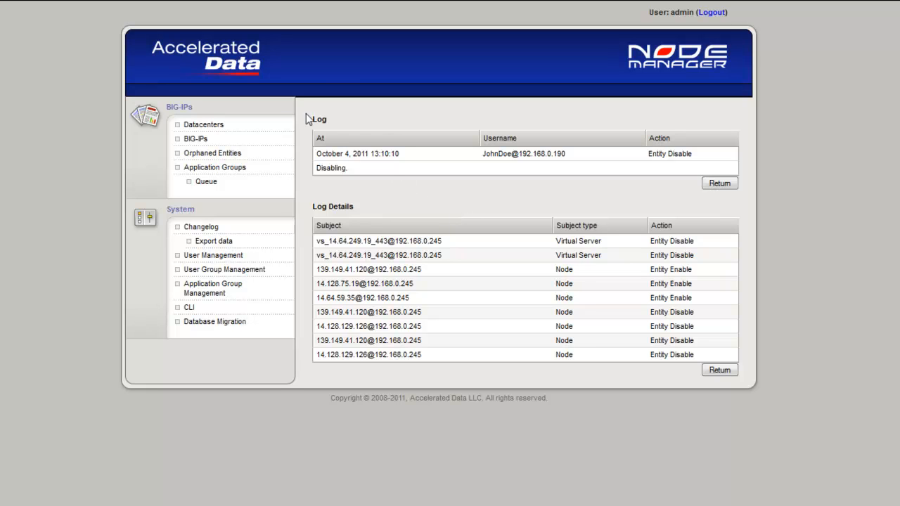
{"action": "left_click", "coordinate": [226, 67]}
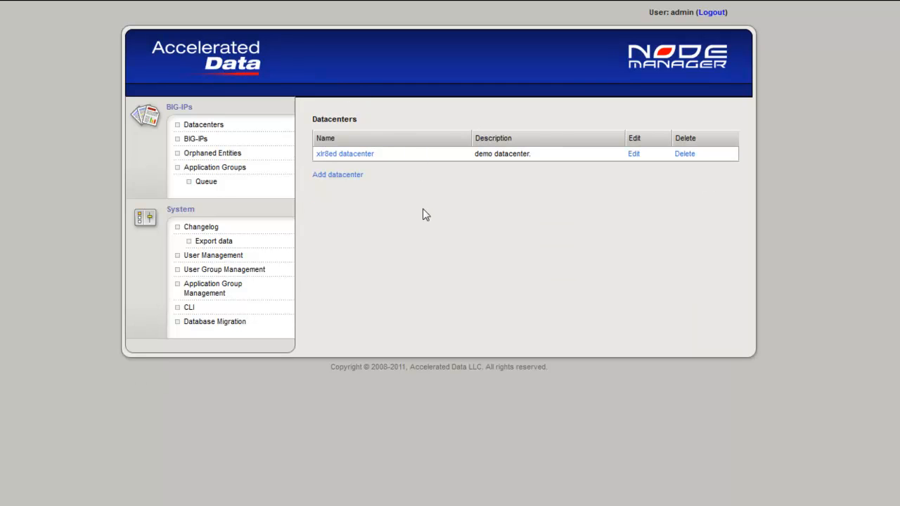
{"action": "left_click", "coordinate": [218, 168]}
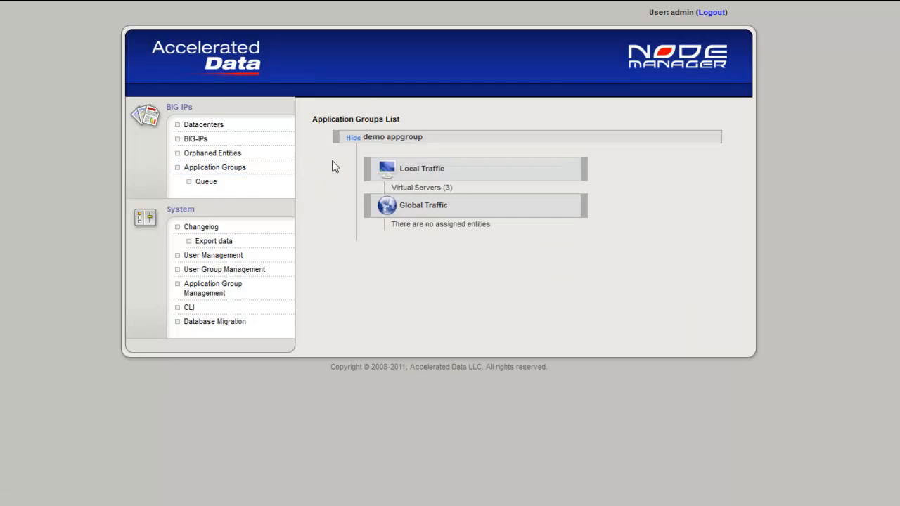